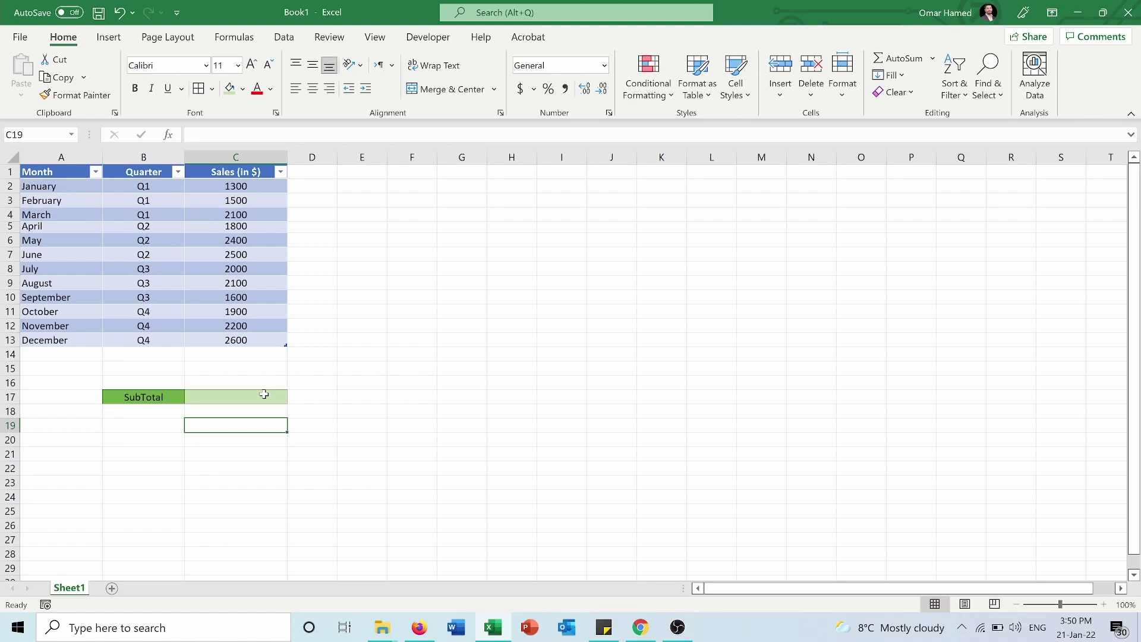
Step: Enter =SUBTOTAL(9,C2:C13) in C17 to sum the Sales column, giving 24000
left_click(231, 395)
type("=s")
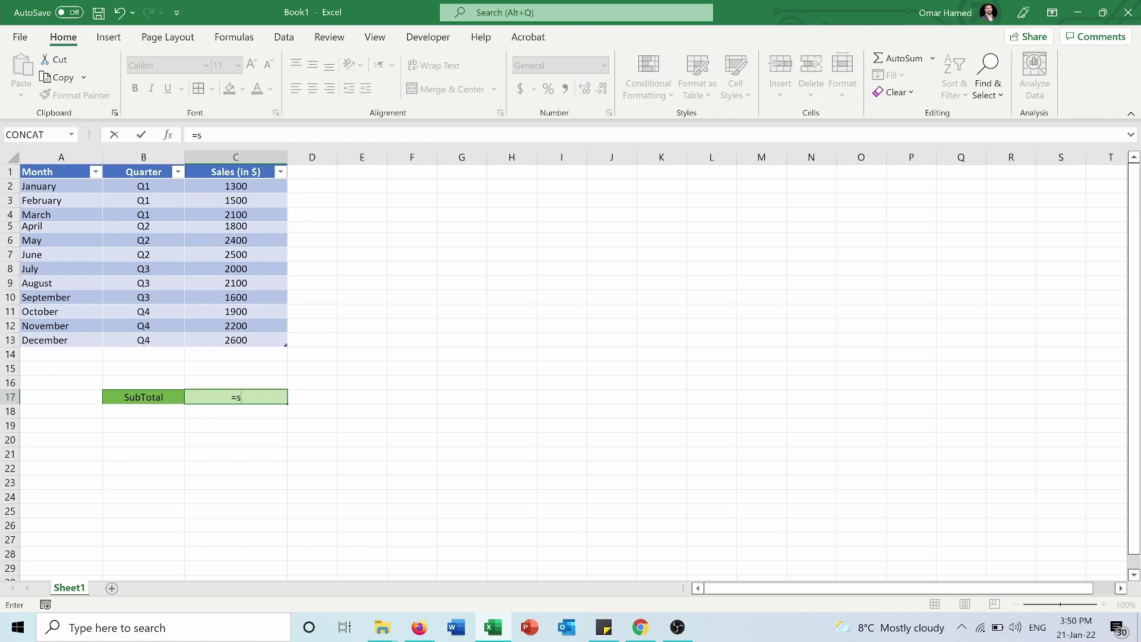
type("ubtot")
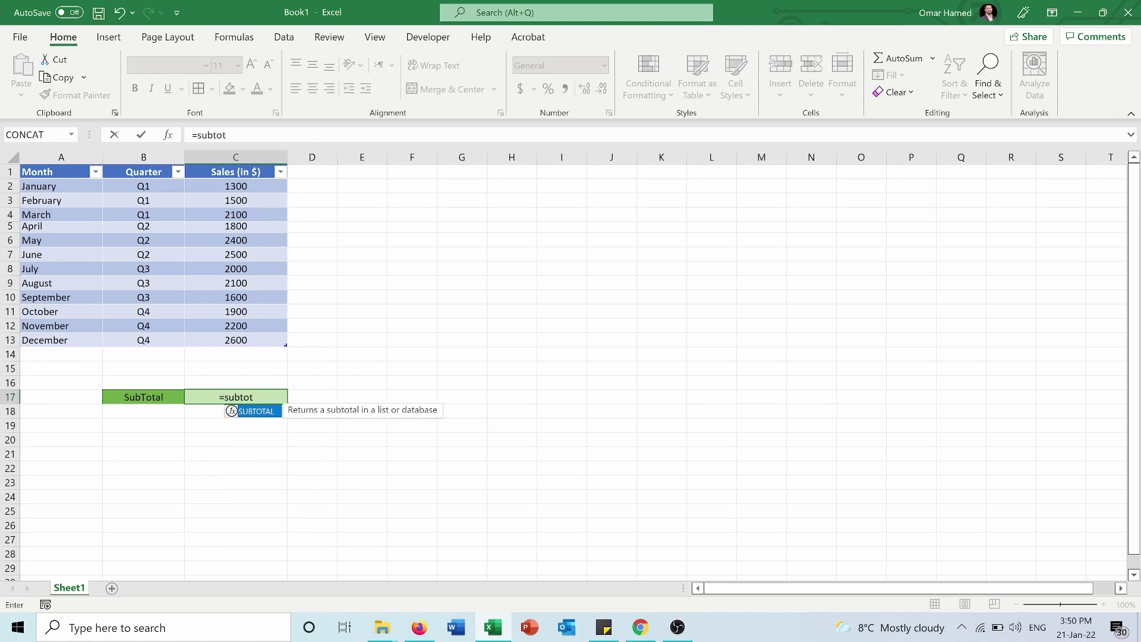
double_click(251, 415)
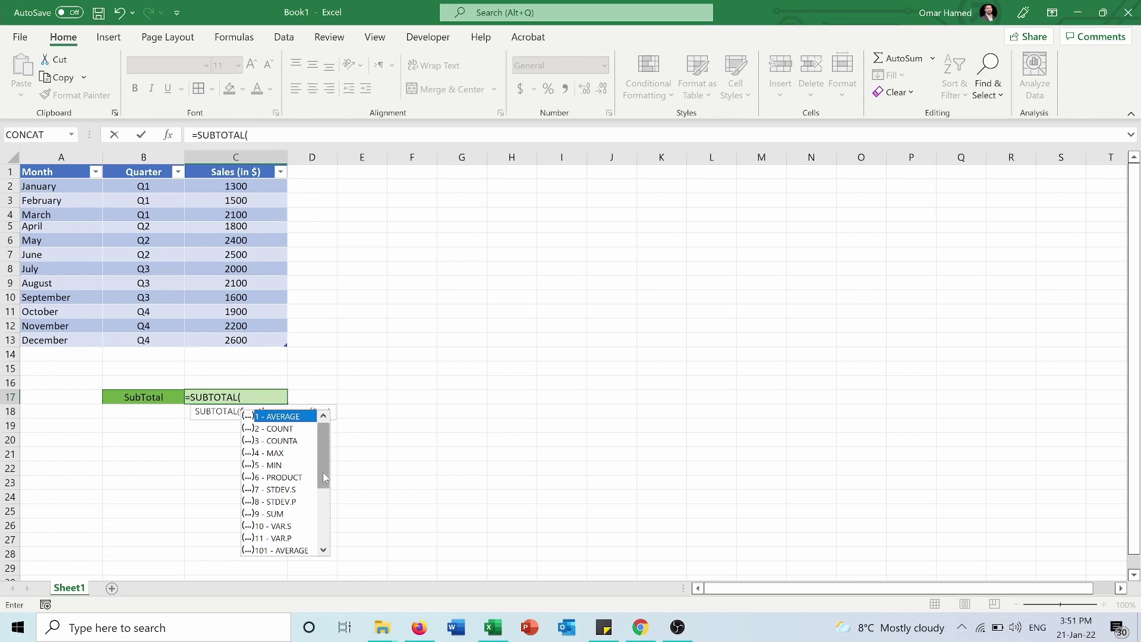
left_click_drag(322, 472, 325, 443)
double_click(275, 513)
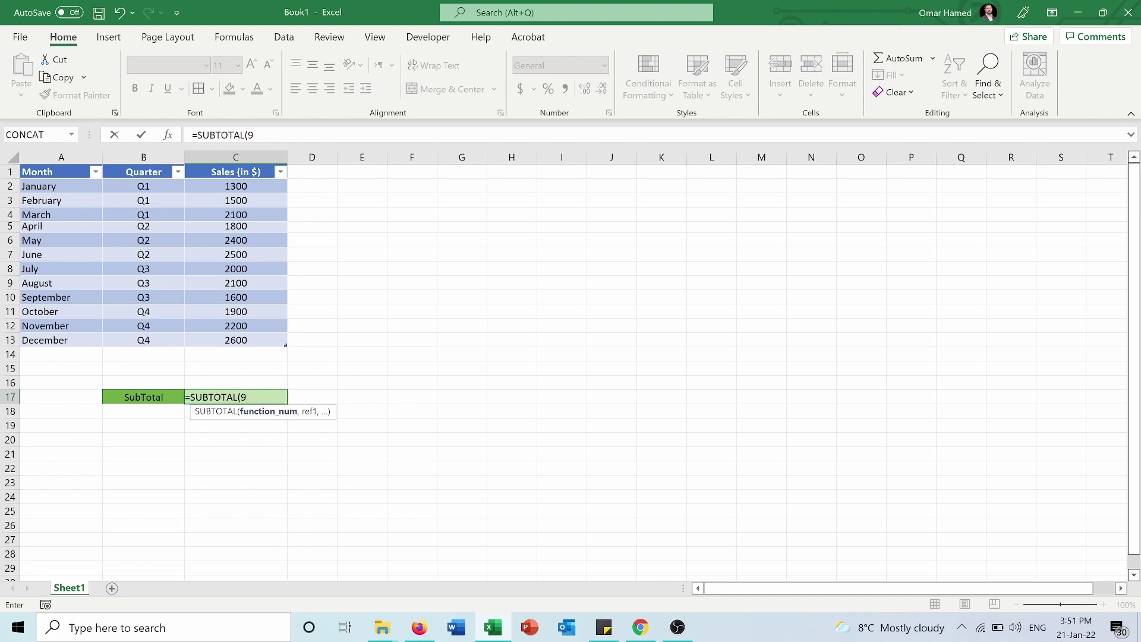
type(",")
left_click_drag(231, 184, 225, 347)
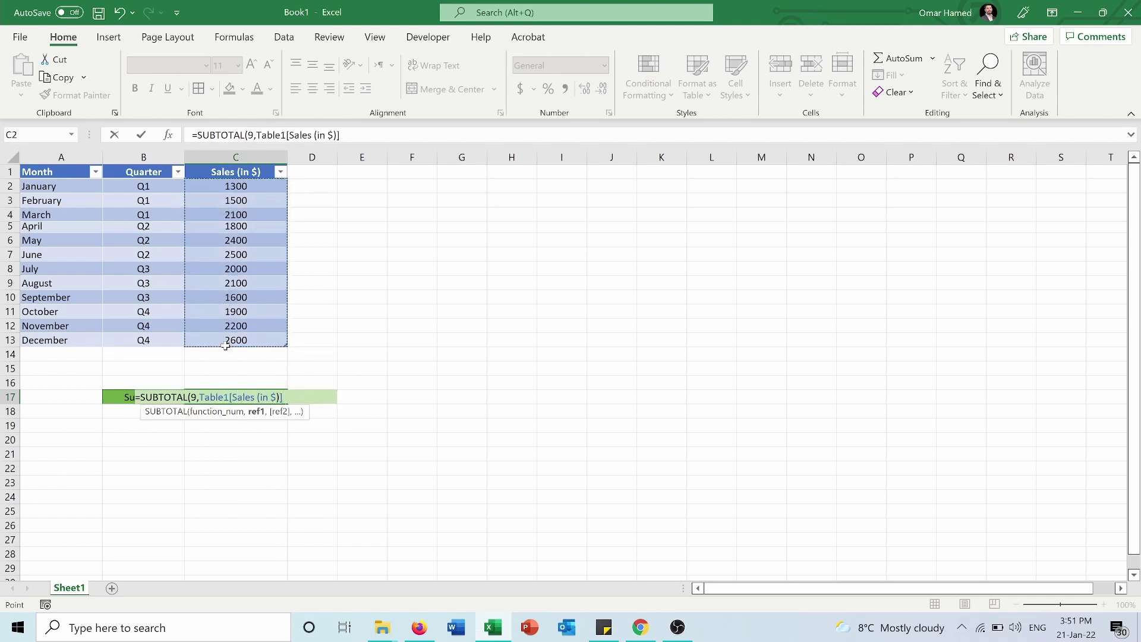
type(")")
key("Return")
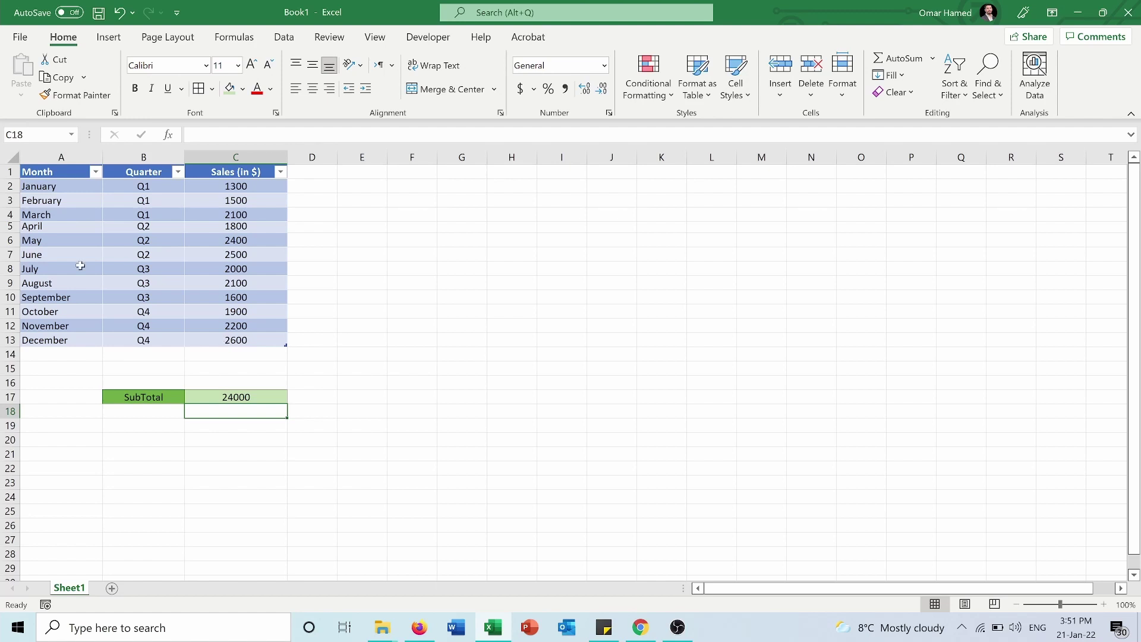
Step: Hide row 6 (May) using Format > Hide & Unhide > Hide Rows, then select C17
left_click(7, 240)
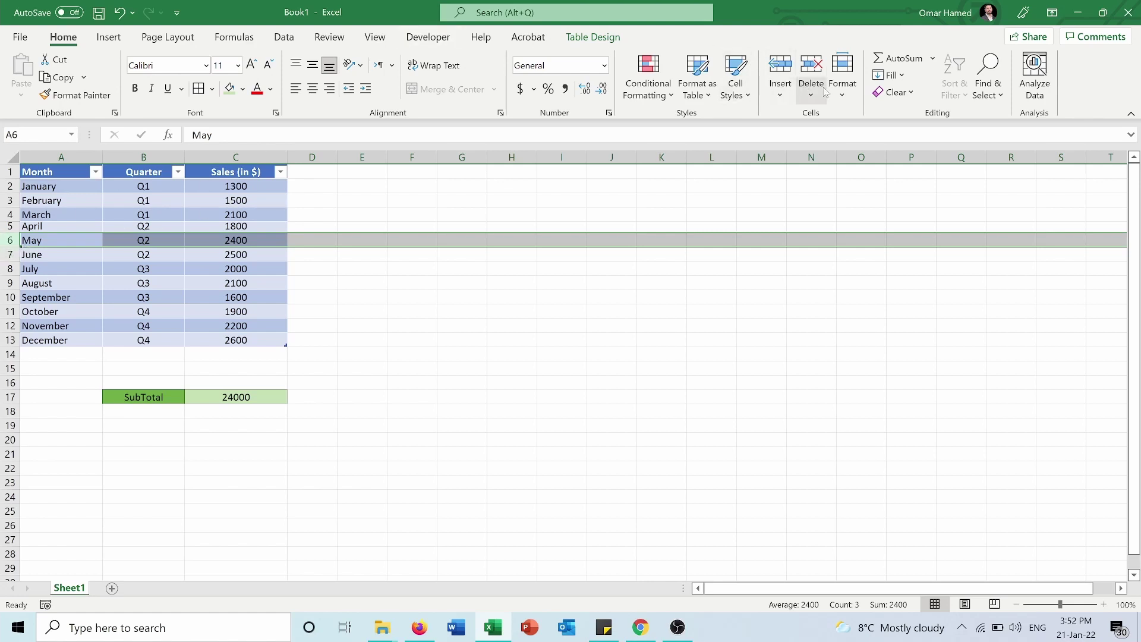
left_click(842, 87)
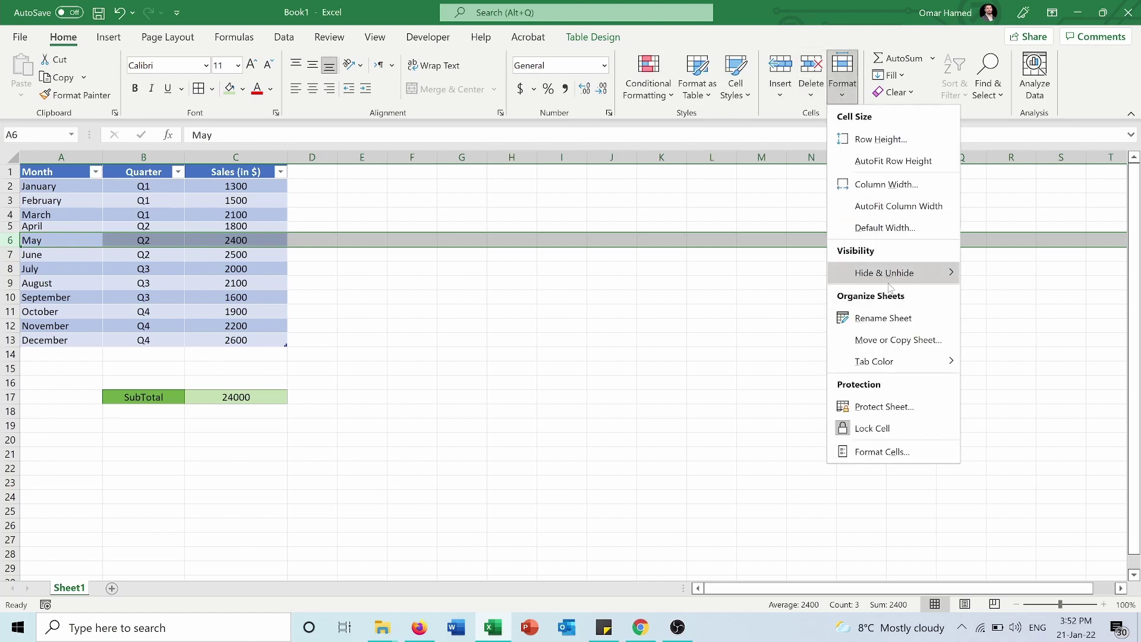
mouse_move(891, 273)
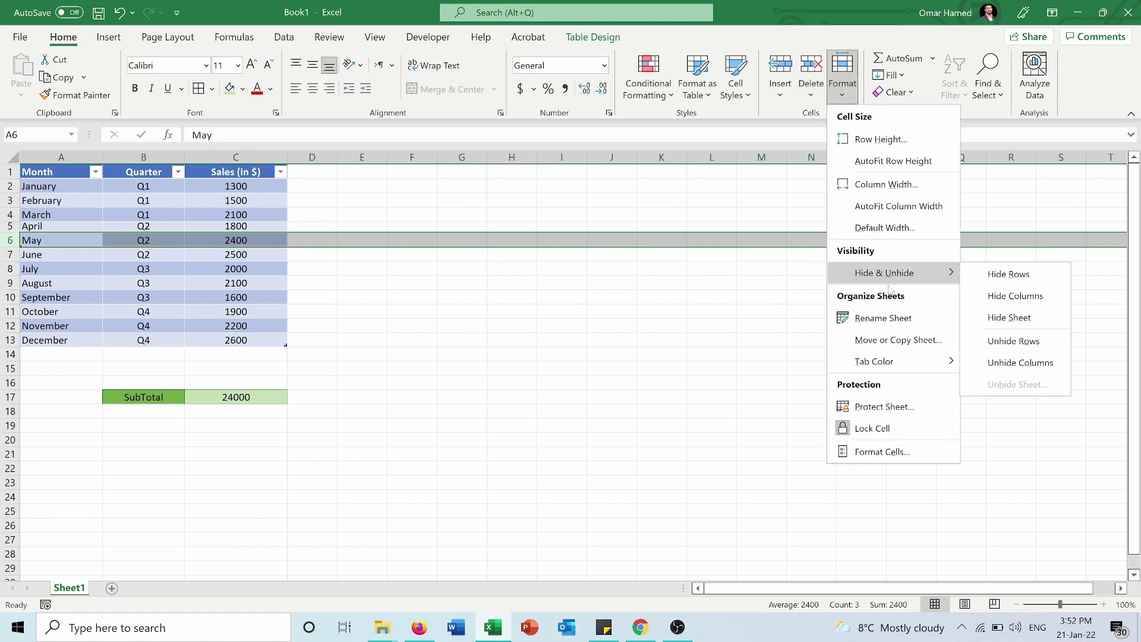
left_click(1010, 274)
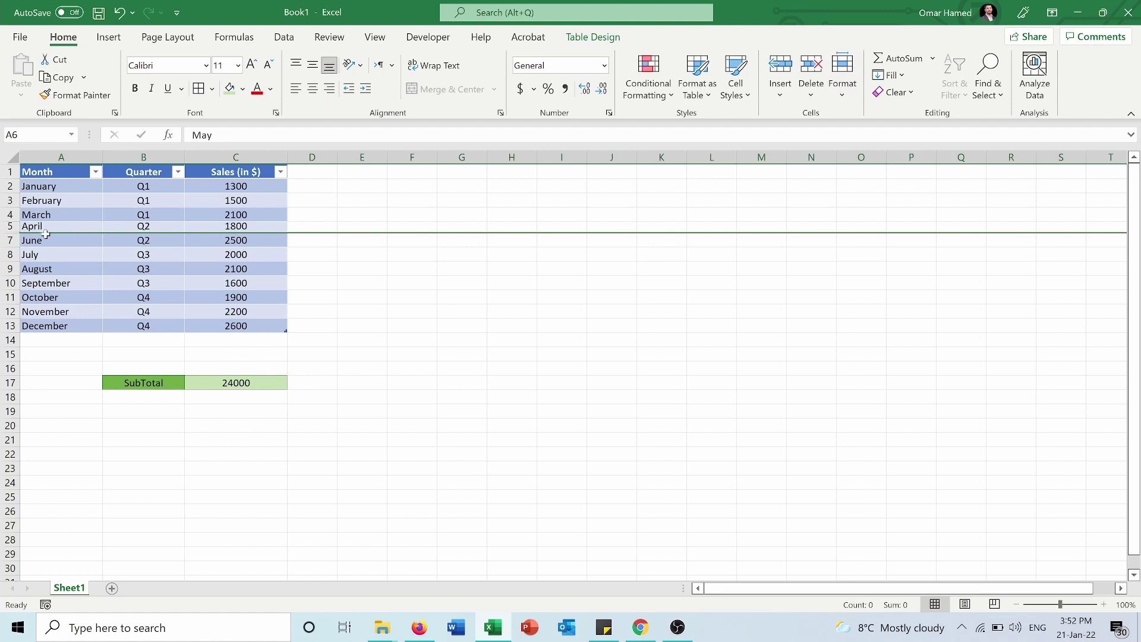
left_click(237, 385)
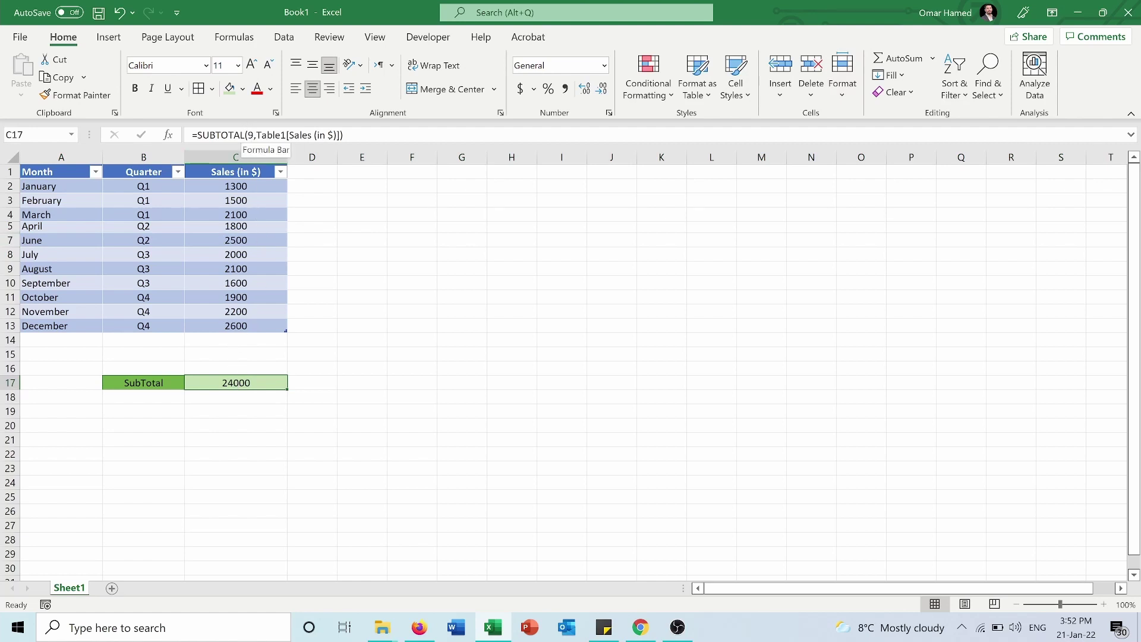
Step: Change C17's SUBTOTAL function number from 9 to 109, making it total 21600
left_click(247, 135)
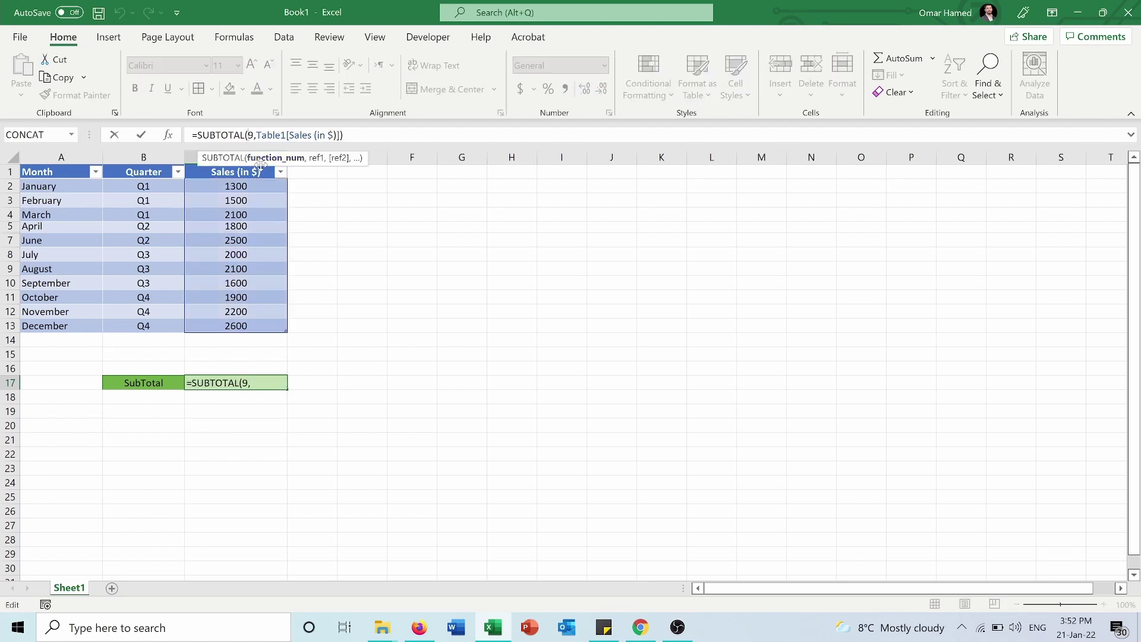
key("BackSpace")
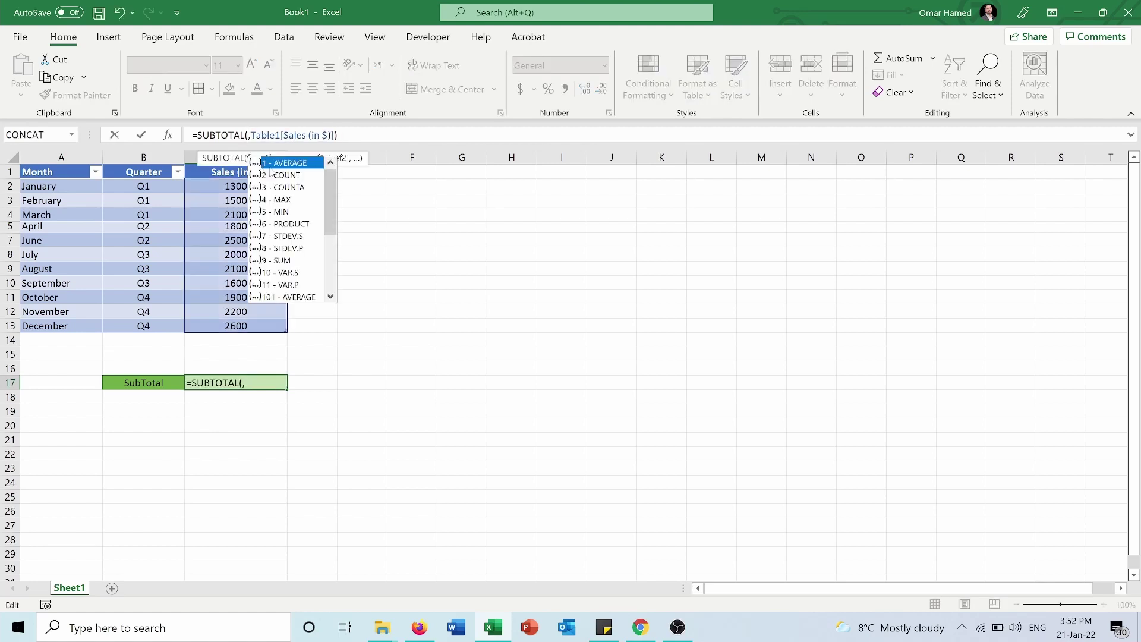
left_click_drag(331, 186, 331, 261)
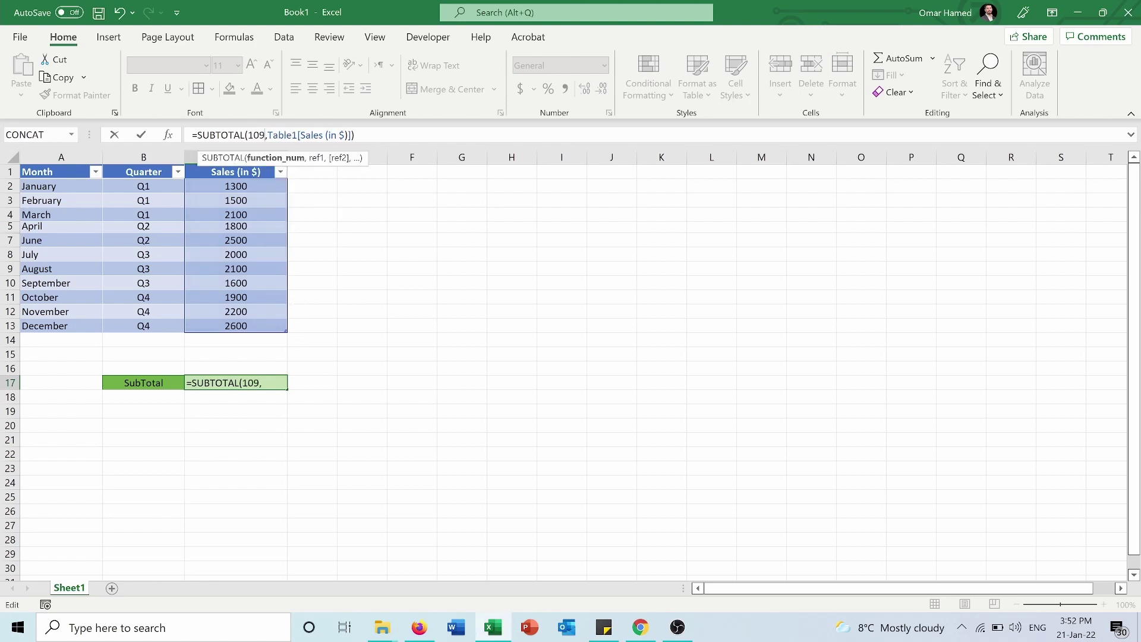
key("Return")
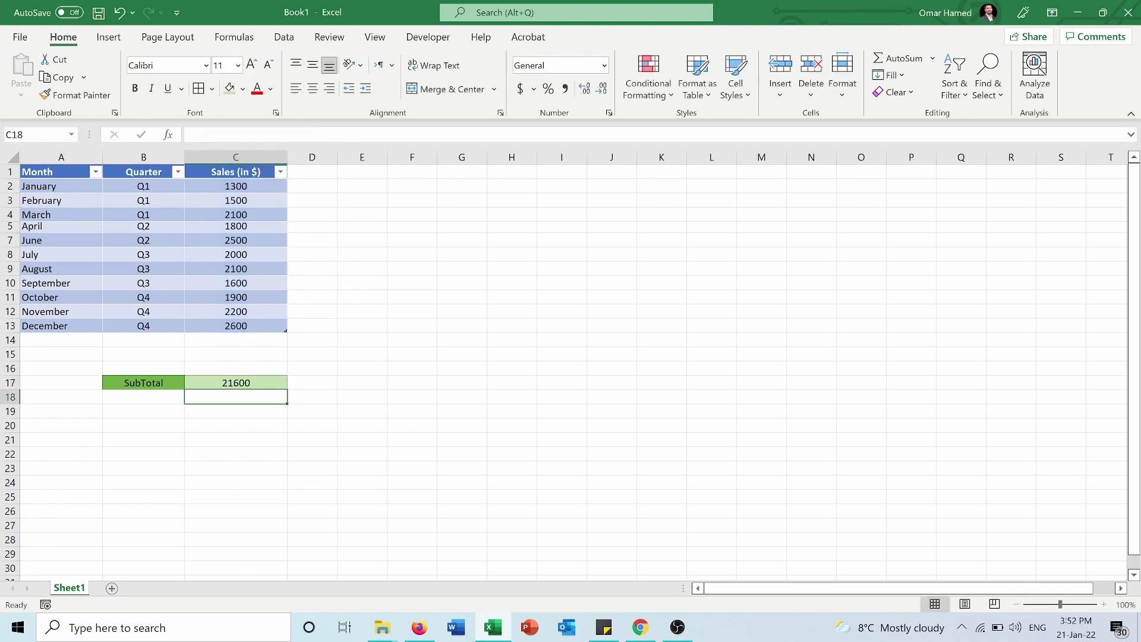
Step: Unhide all rows across the whole sheet, restoring May so C17 reads 24000
left_click(247, 386)
left_click(10, 156)
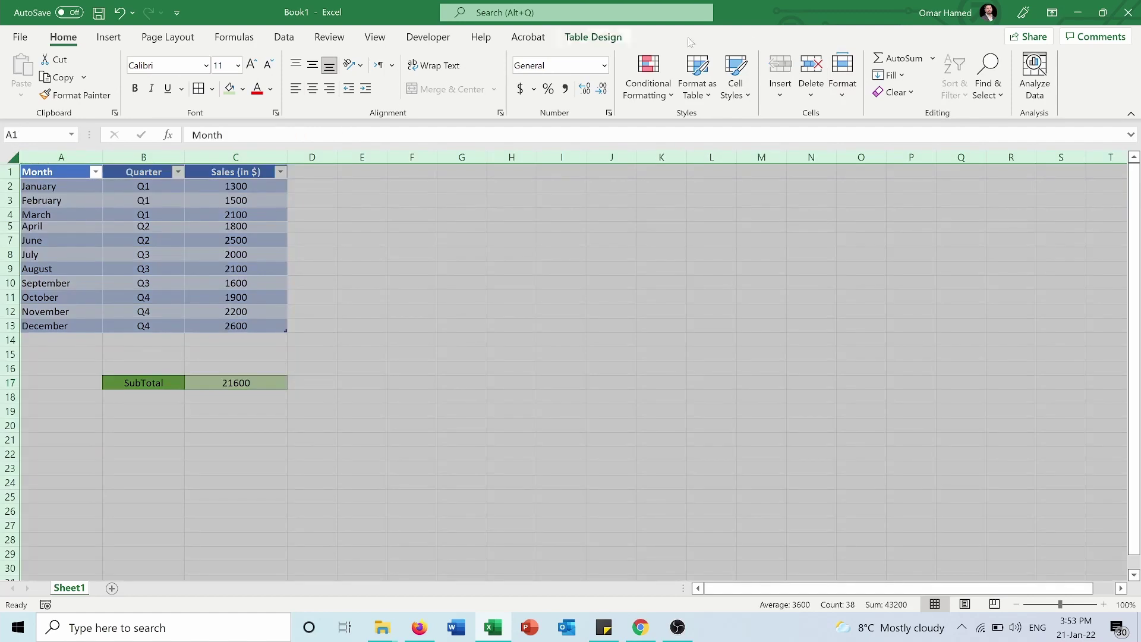
left_click(841, 77)
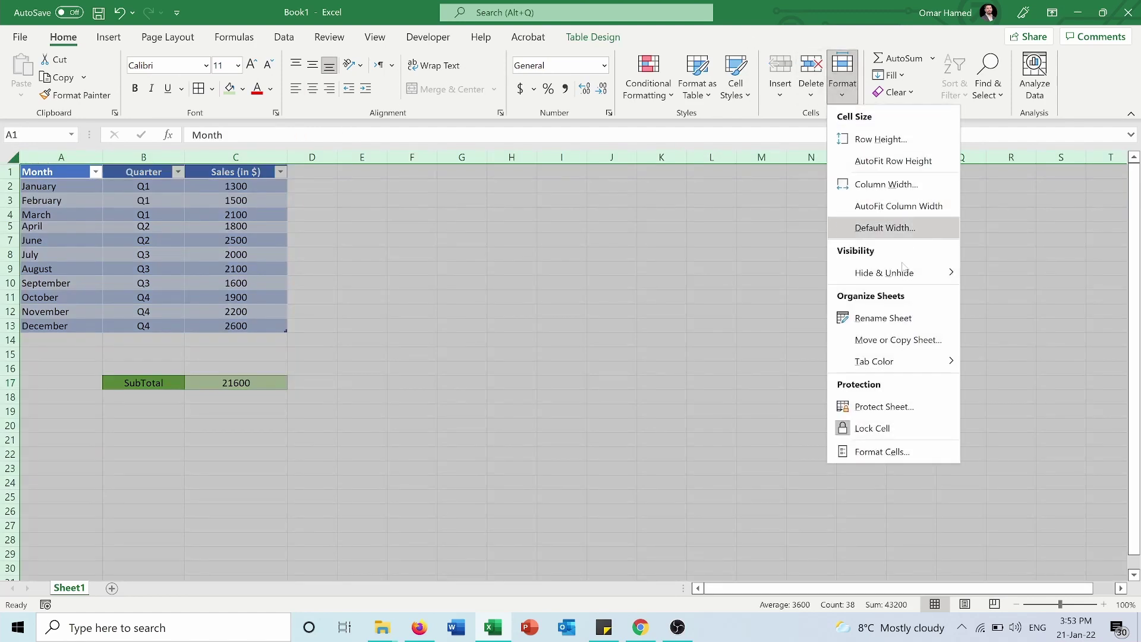
mouse_move(925, 271)
left_click(1010, 340)
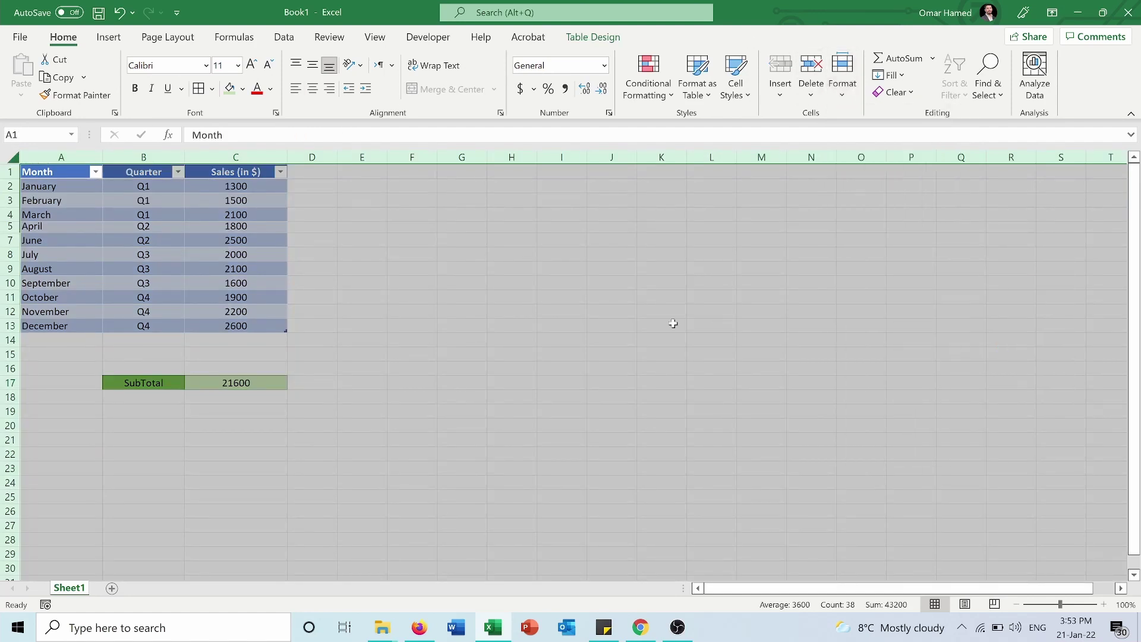
left_click(672, 323)
left_click(221, 396)
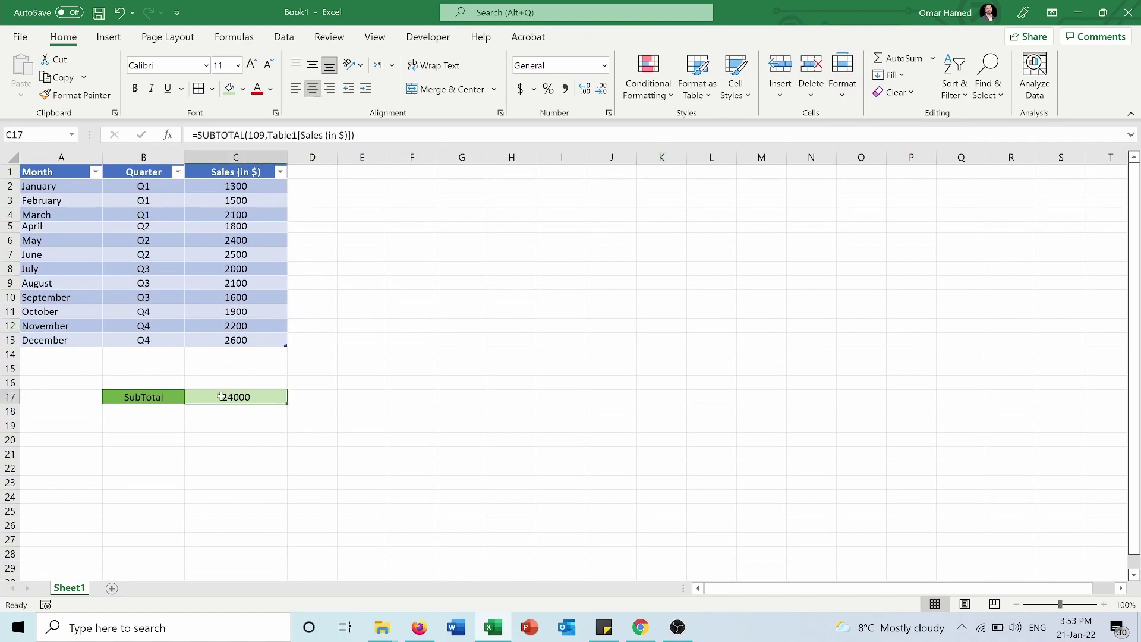
Step: Filter the Quarter column to Q1 only, leaving January–March with a 4900 total
left_click(177, 172)
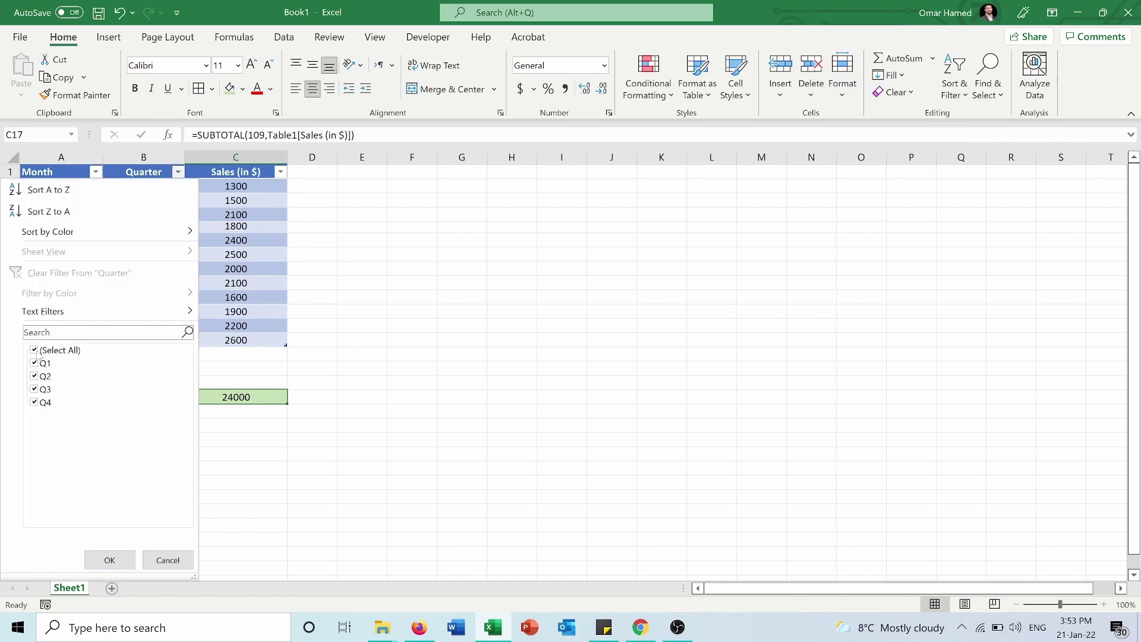
left_click(37, 350)
left_click(36, 364)
left_click(102, 558)
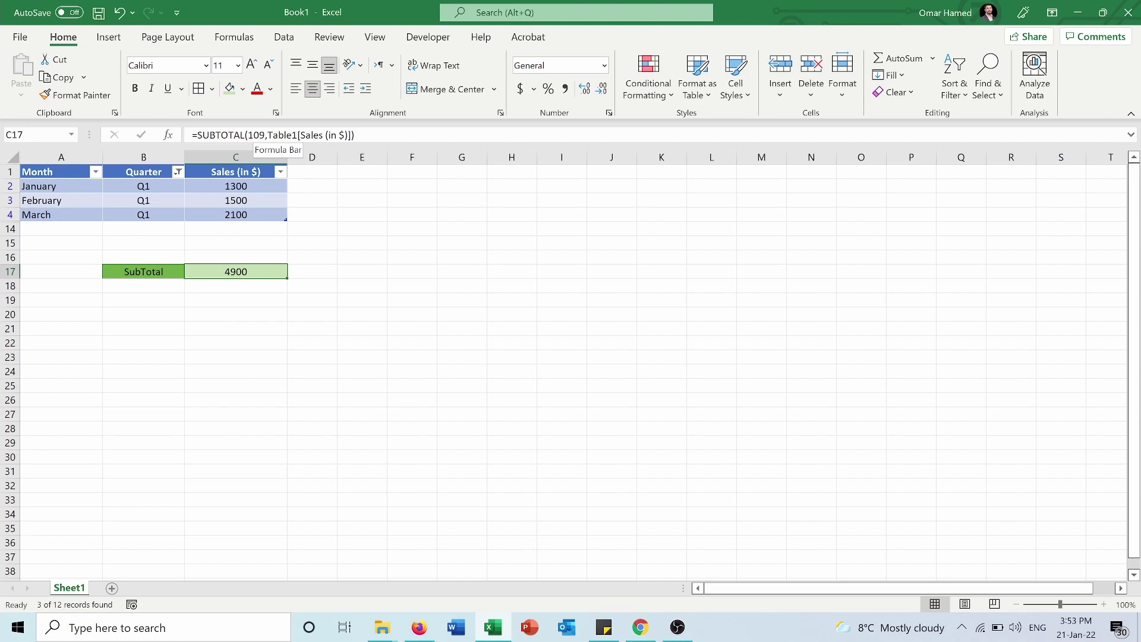
Step: Replace 109 with 9 (SUM) in C17's SUBTOTAL formula, keeping the Q1 total at 4900
left_click(266, 135)
key("shift+Left")
key("shift+Left")
key("shift+Left")
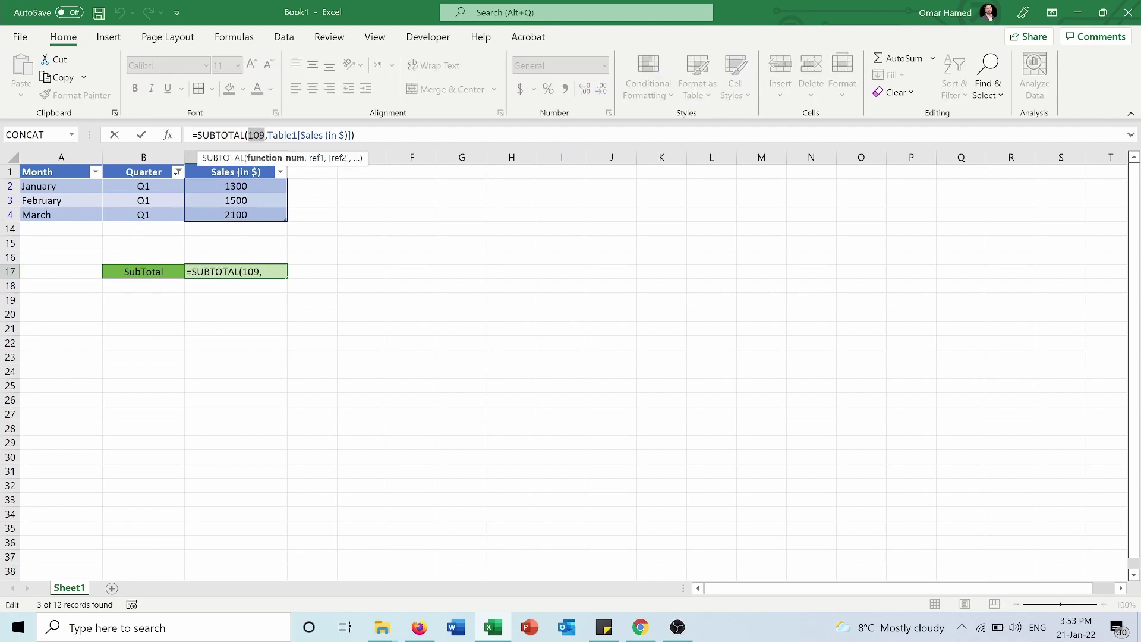
key("BackSpace")
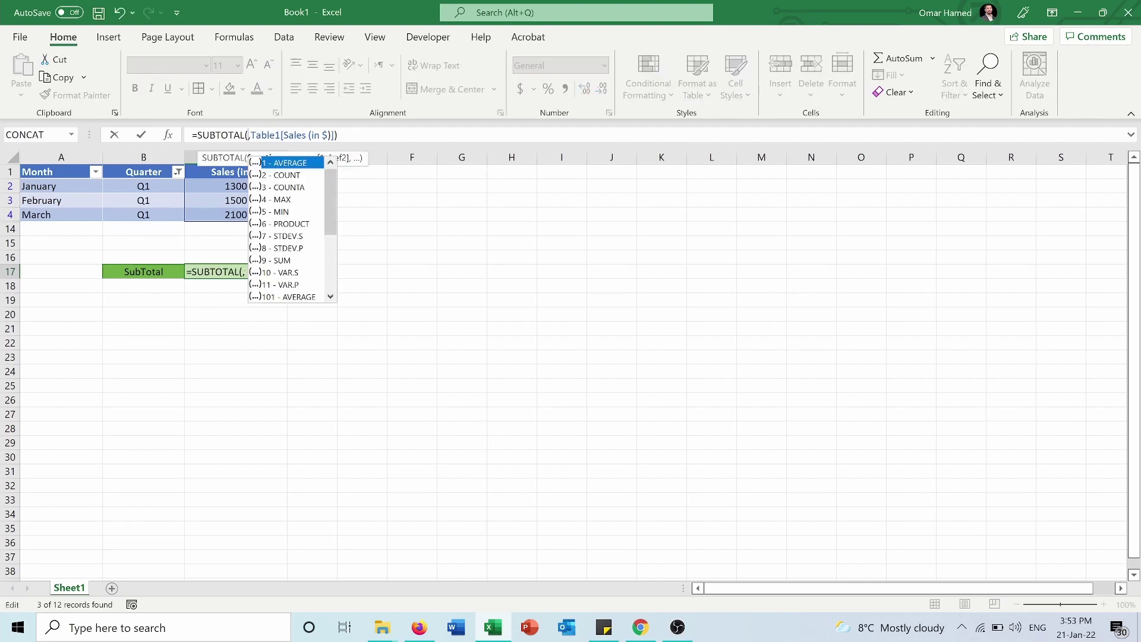
double_click(274, 260)
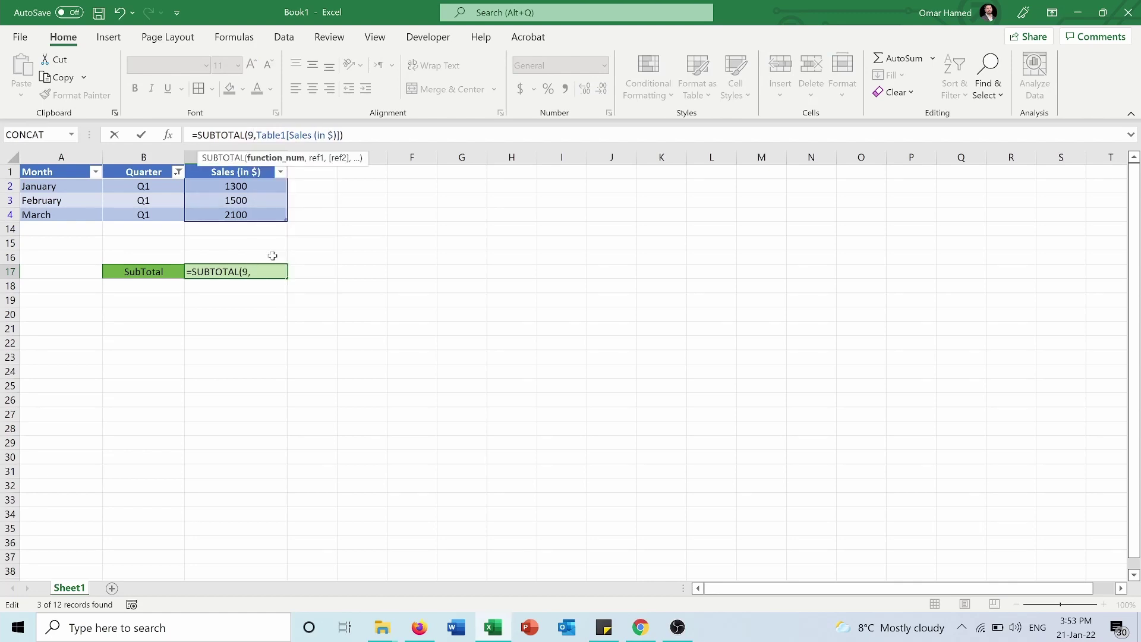
key("Return")
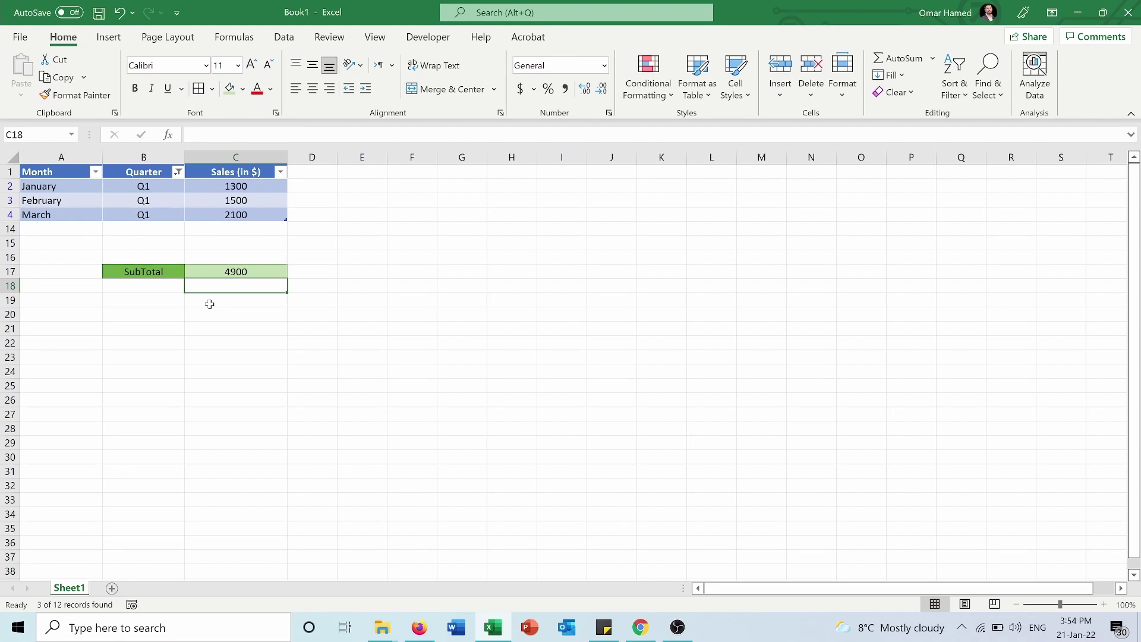
left_click(850, 83)
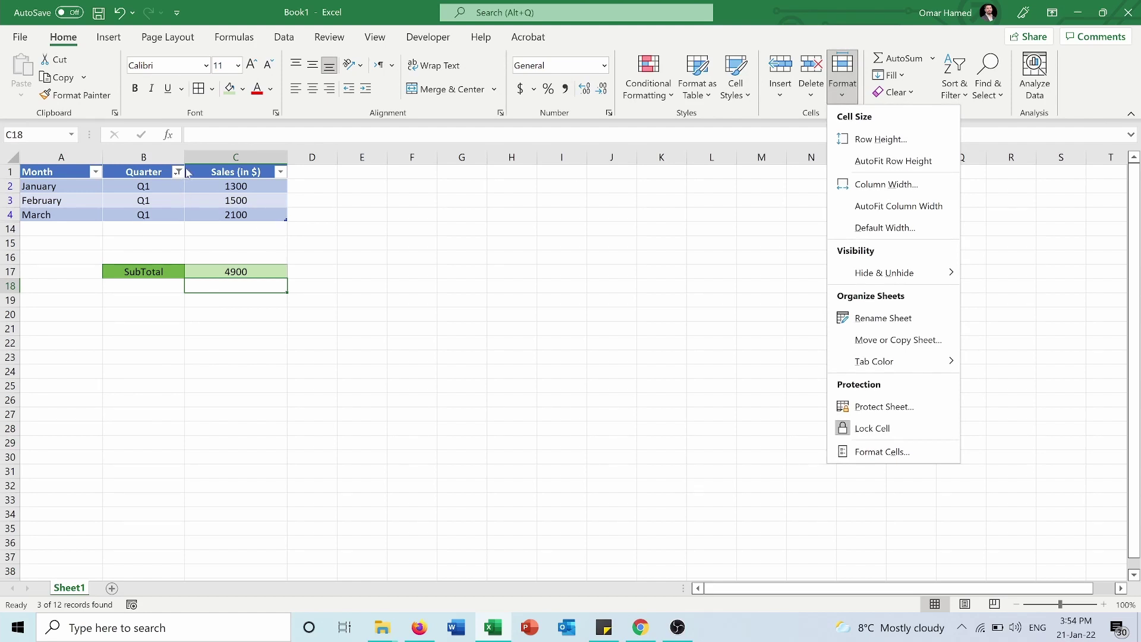
left_click(58, 242)
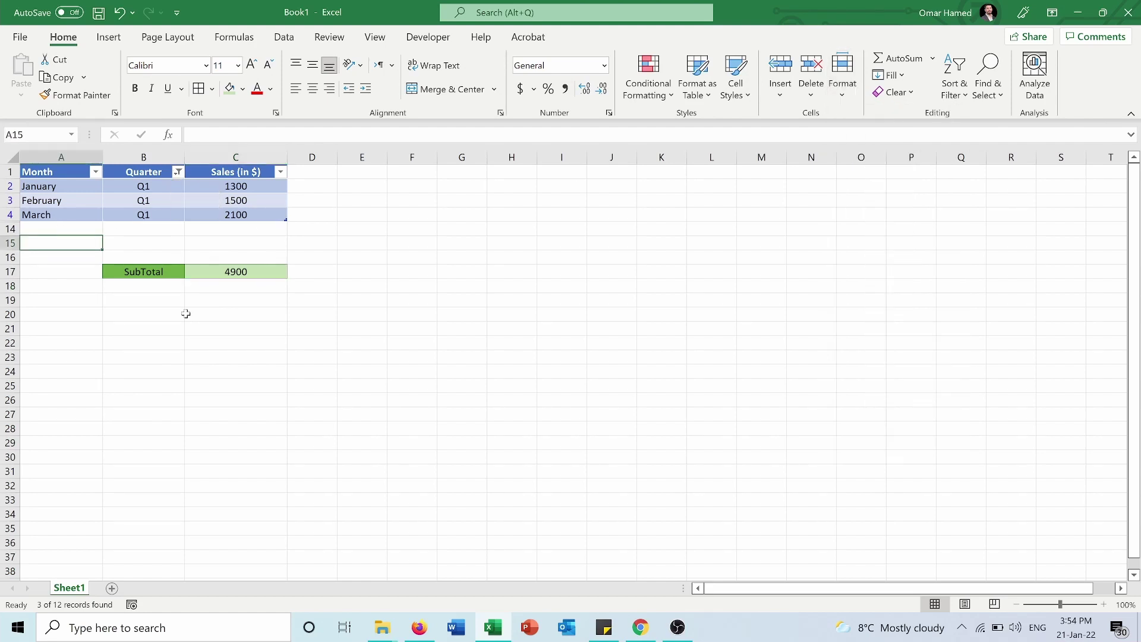